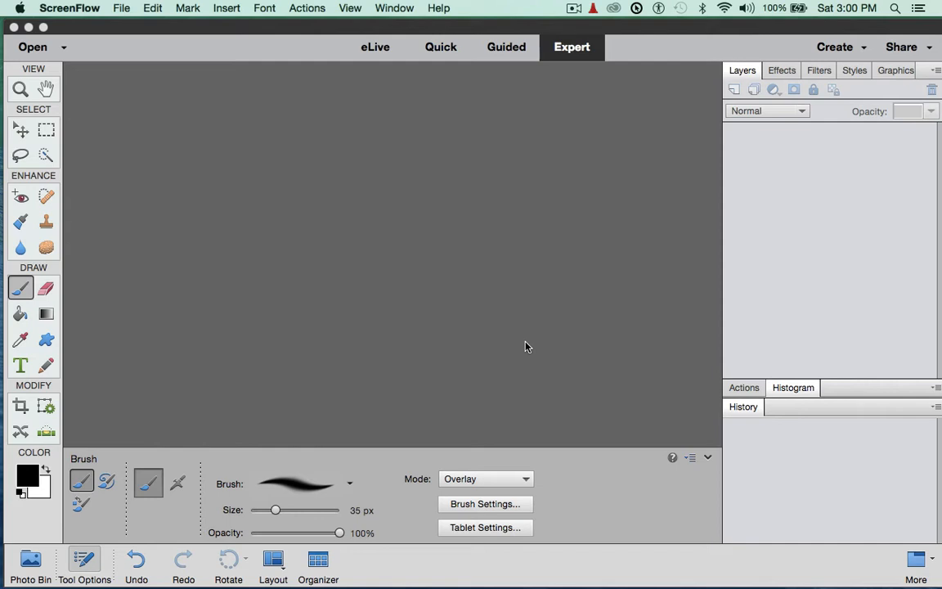
# Open Balloons for Bruce_2432.psd and Bruce_9605.jpg together from the Moving subjects folder.
pyautogui.click(124, 10)
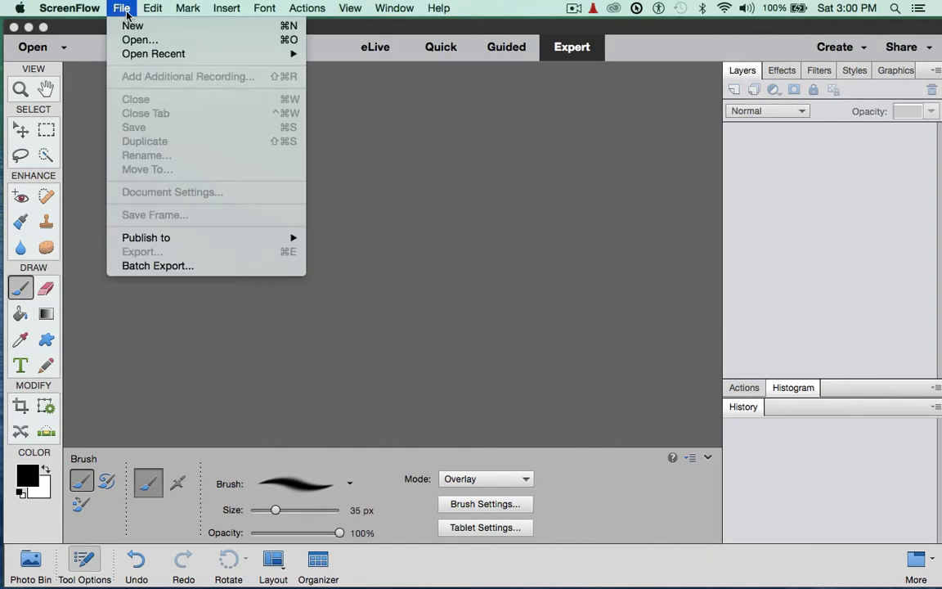
pyautogui.click(384, 150)
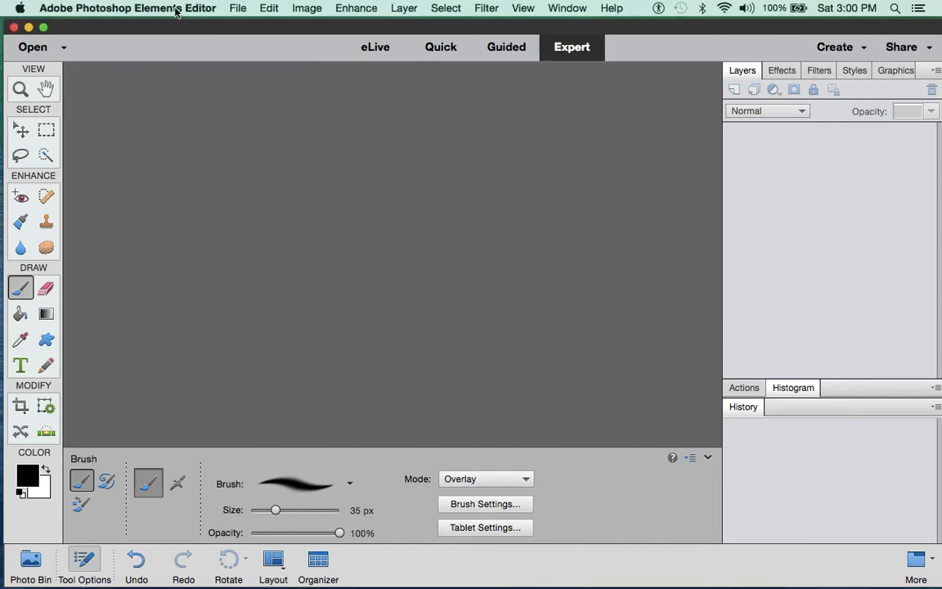
pyautogui.click(237, 8)
pyautogui.click(242, 39)
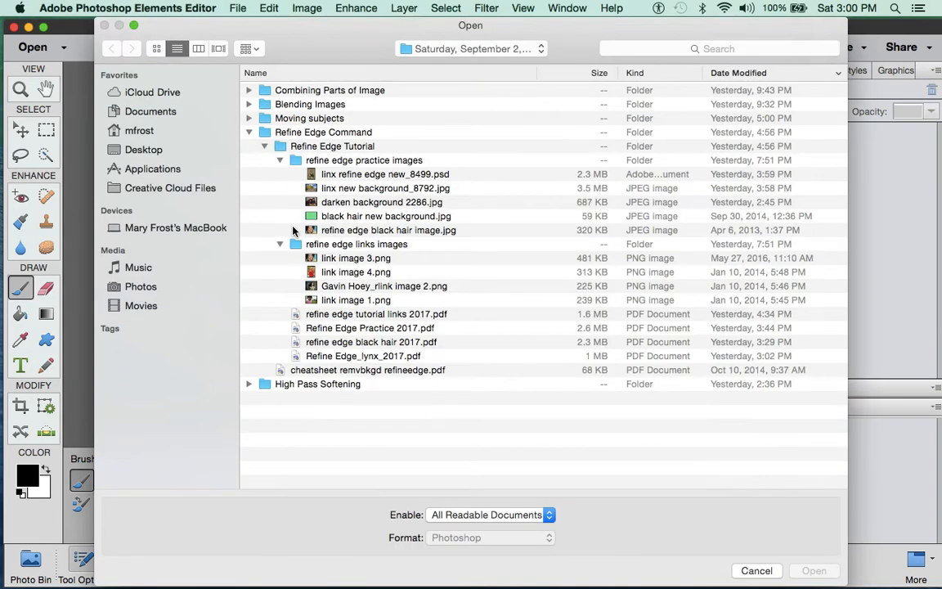
pyautogui.click(248, 134)
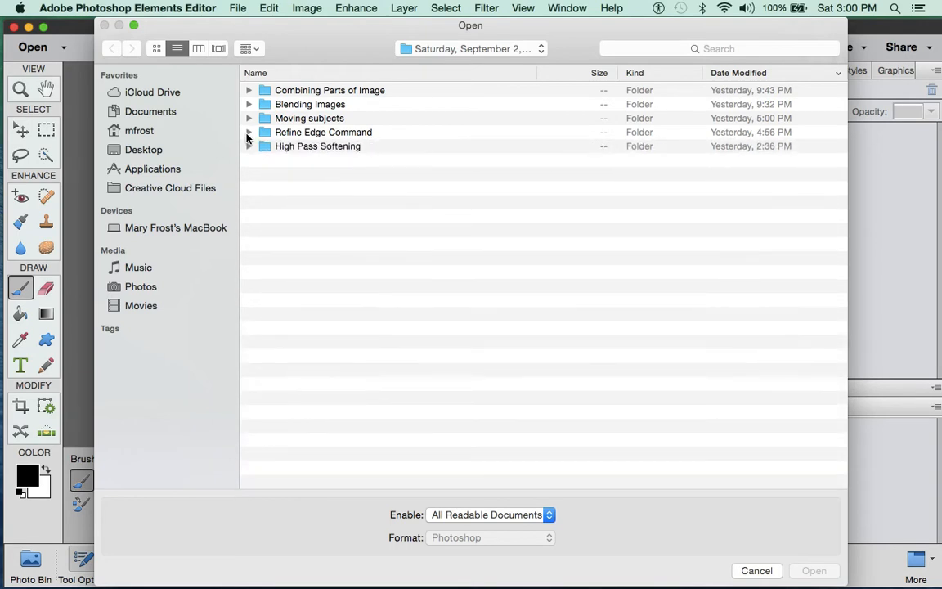
pyautogui.click(249, 117)
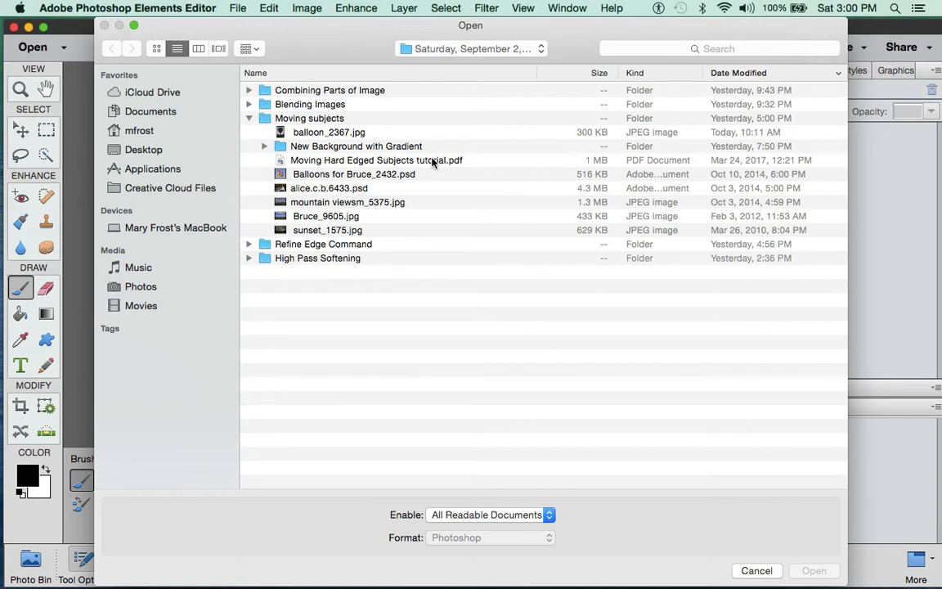
pyautogui.click(358, 176)
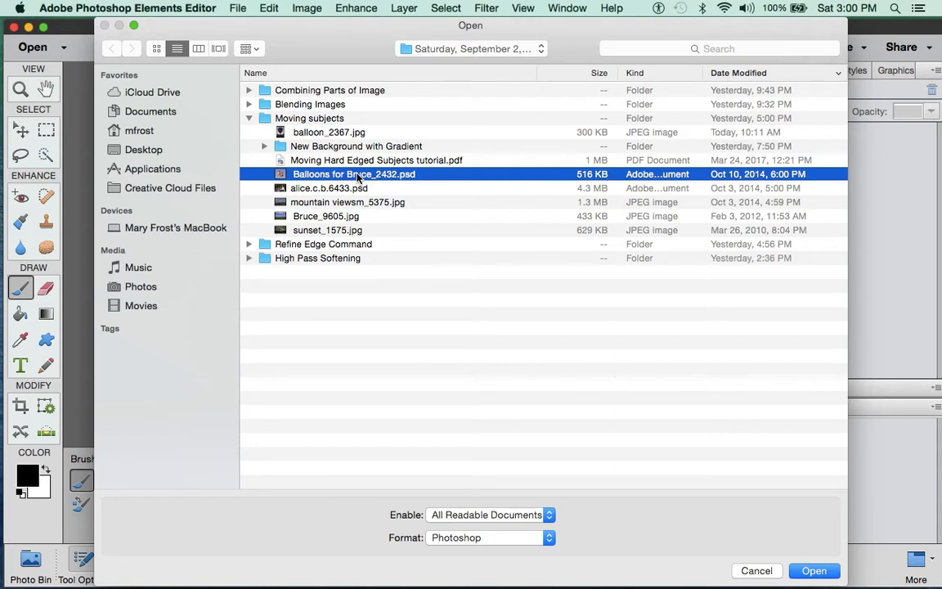
pyautogui.keyDown('super'); pyautogui.click(346, 218); pyautogui.keyUp('super')
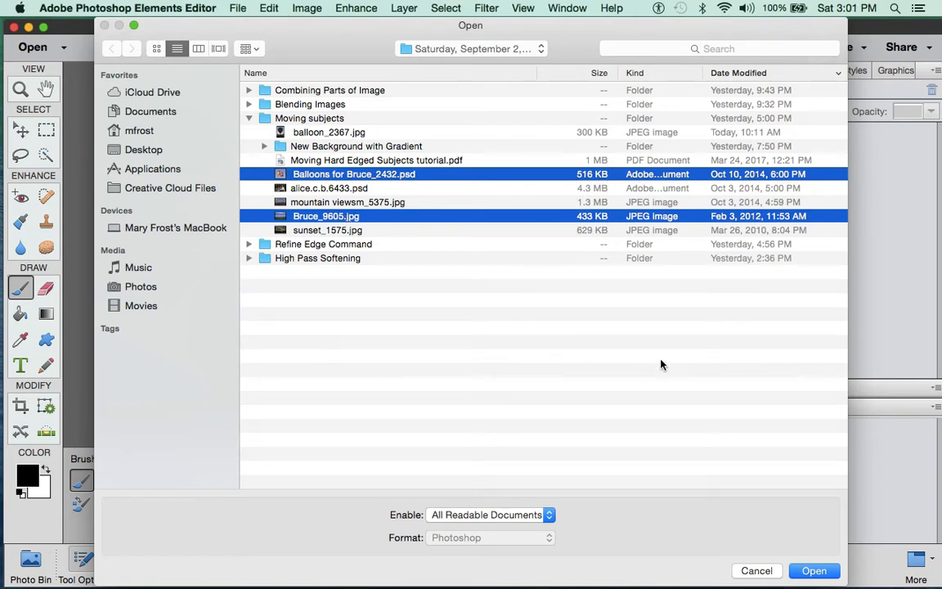
pyautogui.click(831, 569)
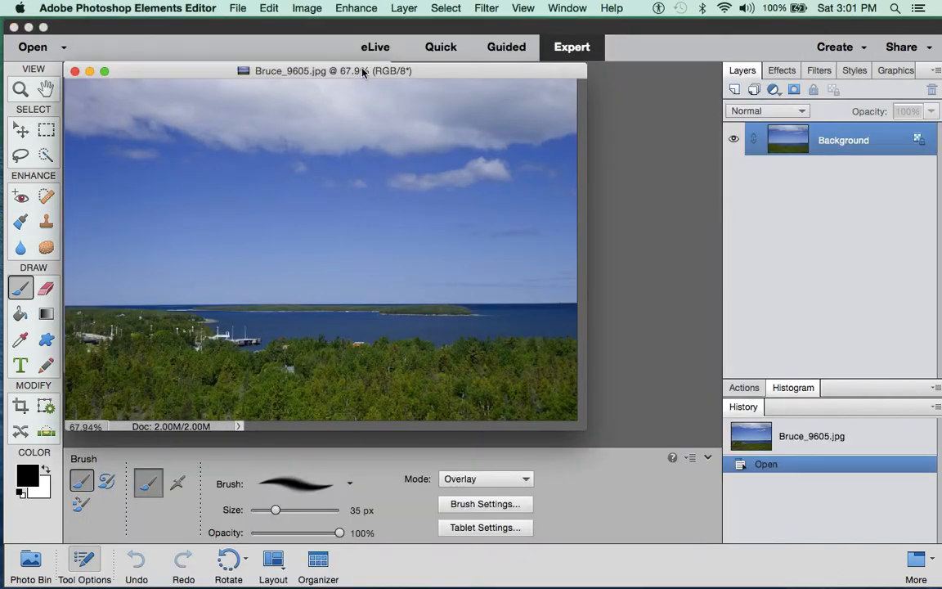
# Bring the balloons image to the front and load its saved "balloons" selection as a new selection.
pyautogui.moveTo(413, 92); pyautogui.dragTo(473, 98)
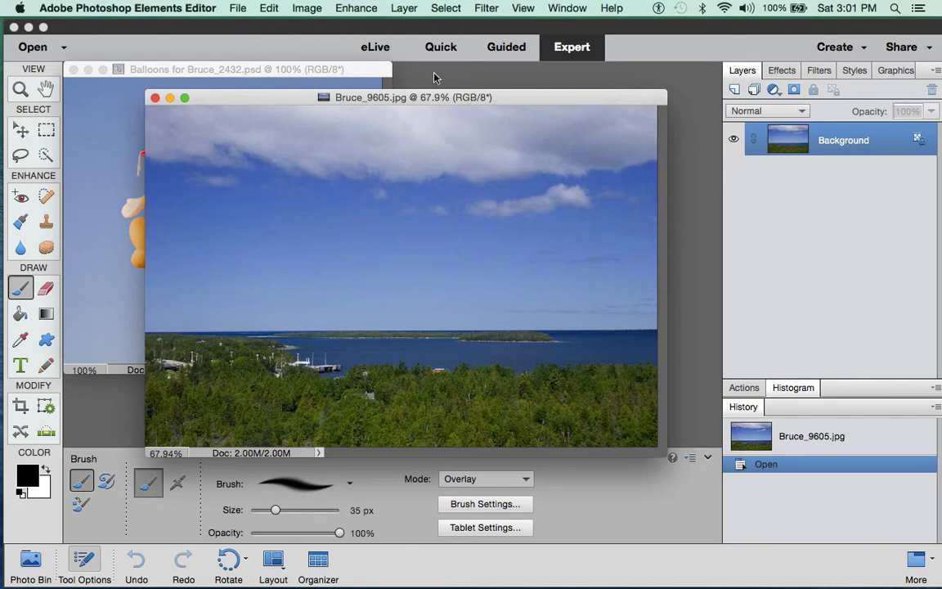
pyautogui.click(204, 69)
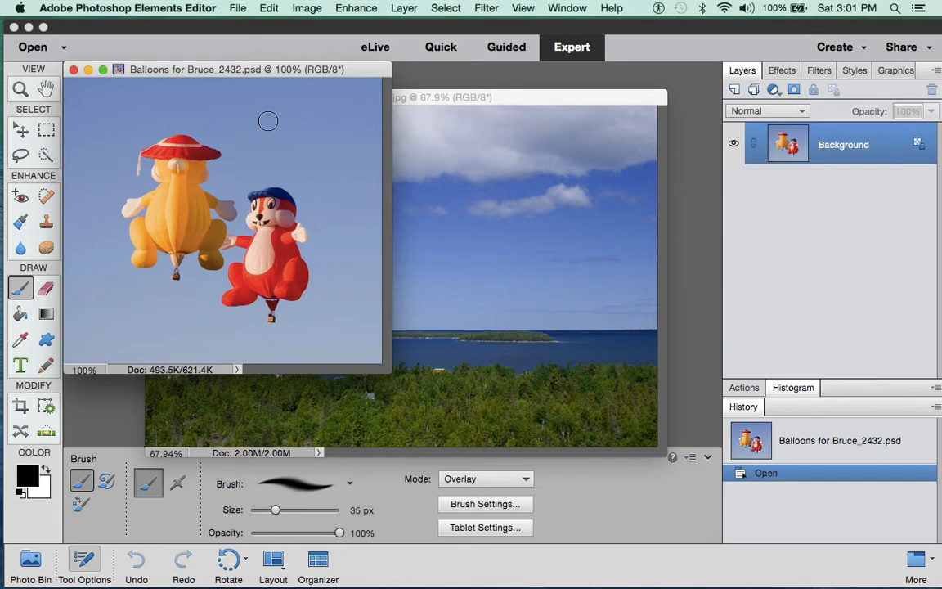
pyautogui.click(446, 9)
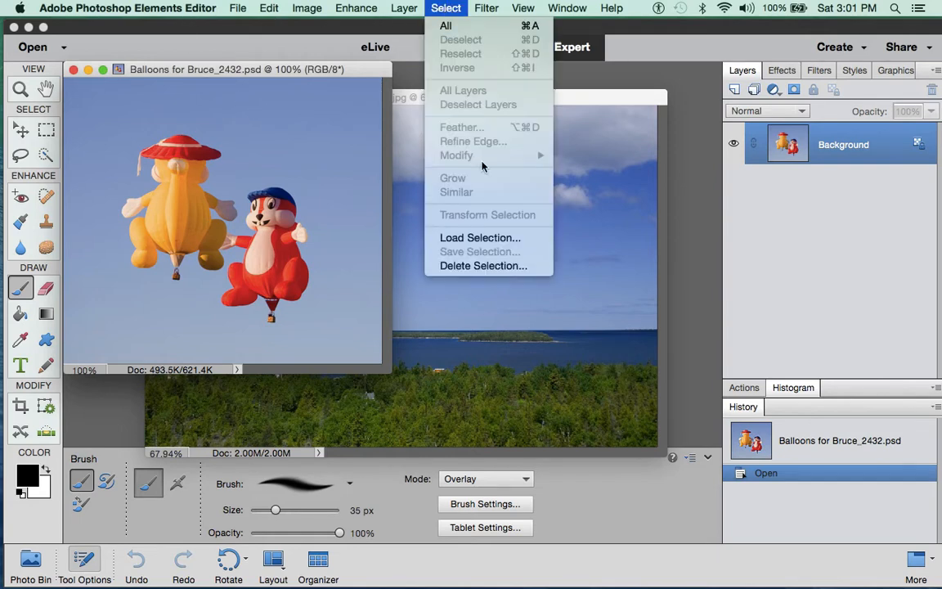
pyautogui.click(485, 239)
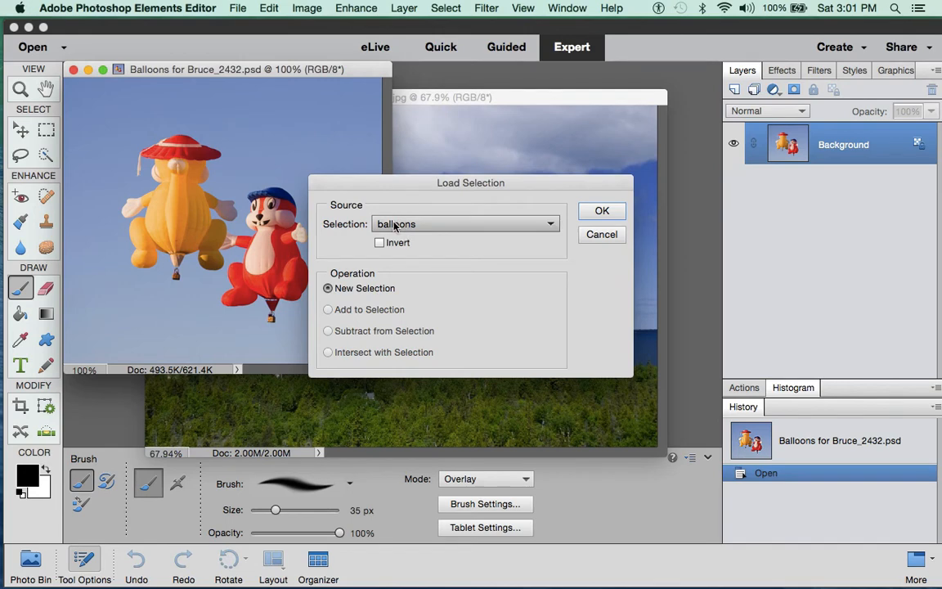
pyautogui.click(603, 211)
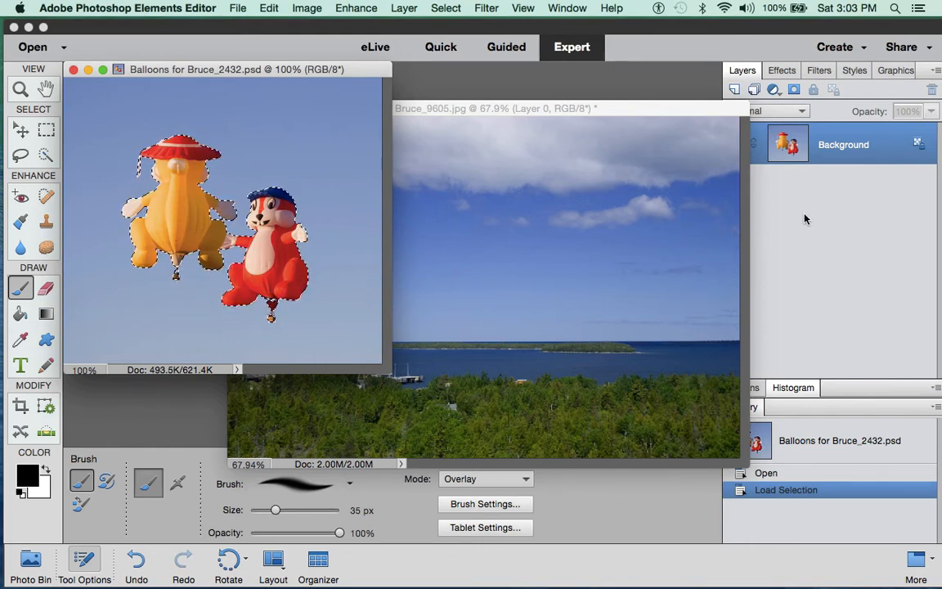
# Convert the balloons image's Background to a regular layer named Layer 0 and mask it with the active selection.
pyautogui.doubleClick(790, 144)
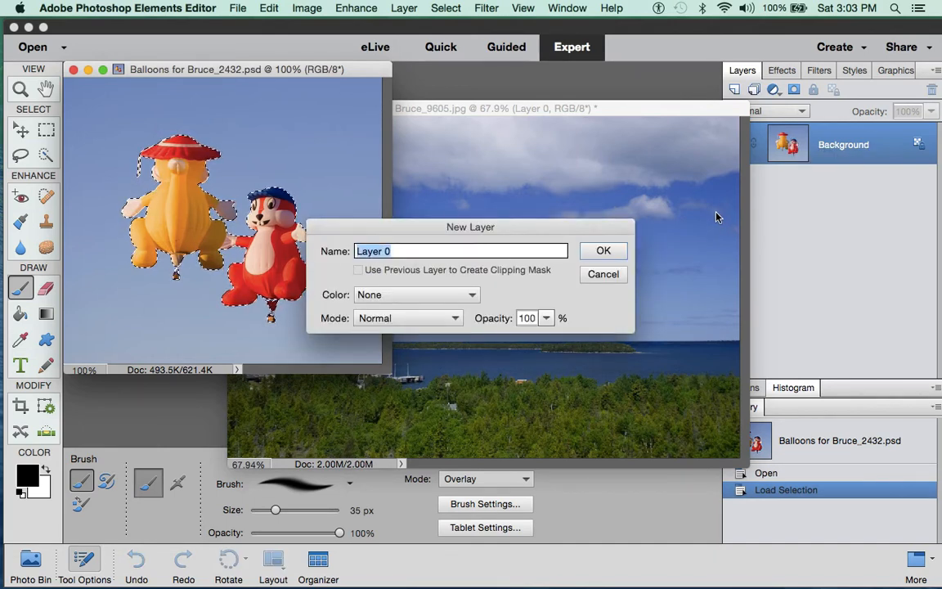
pyautogui.click(603, 251)
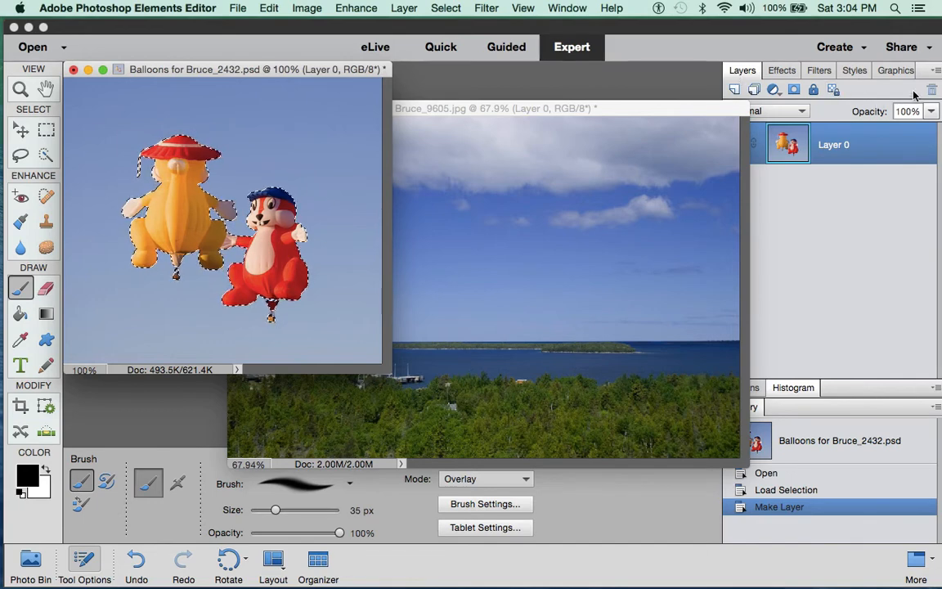
pyautogui.click(793, 91)
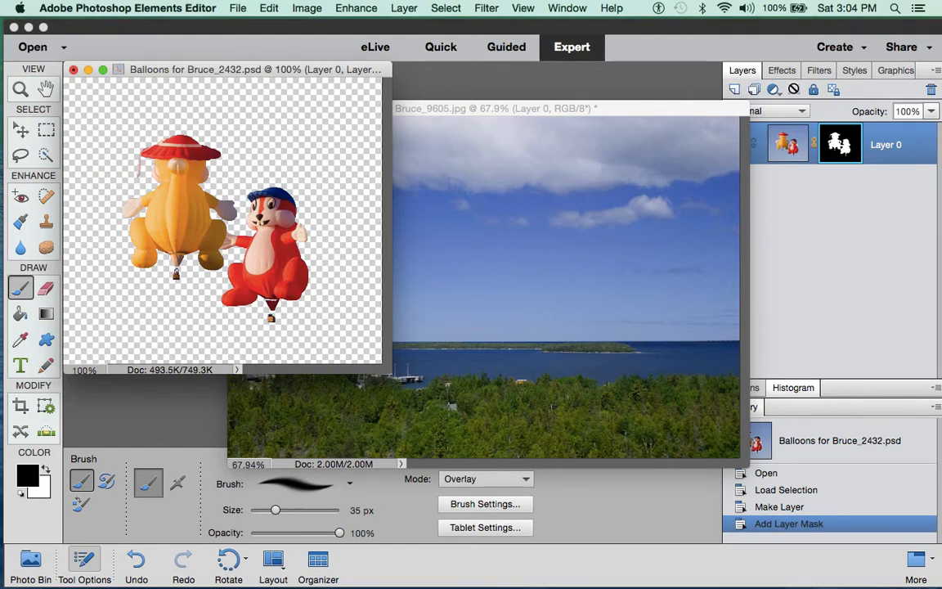
# Arrange both image windows side by side and copy the masked balloons layer into Bruce_9605.jpg with the Move tool.
pyautogui.click(628, 110)
pyautogui.moveTo(628, 110); pyautogui.dragTo(743, 146)
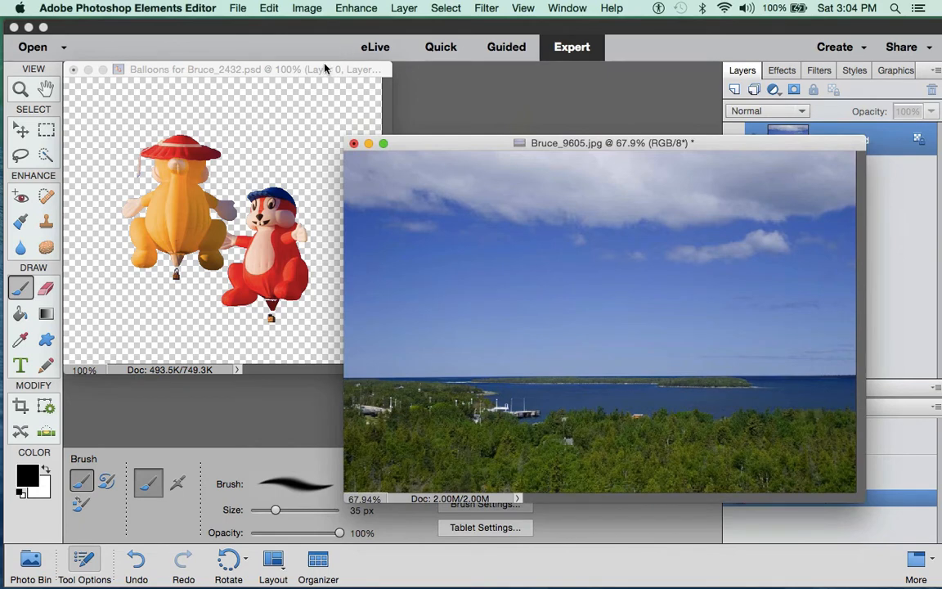
pyautogui.click(324, 69)
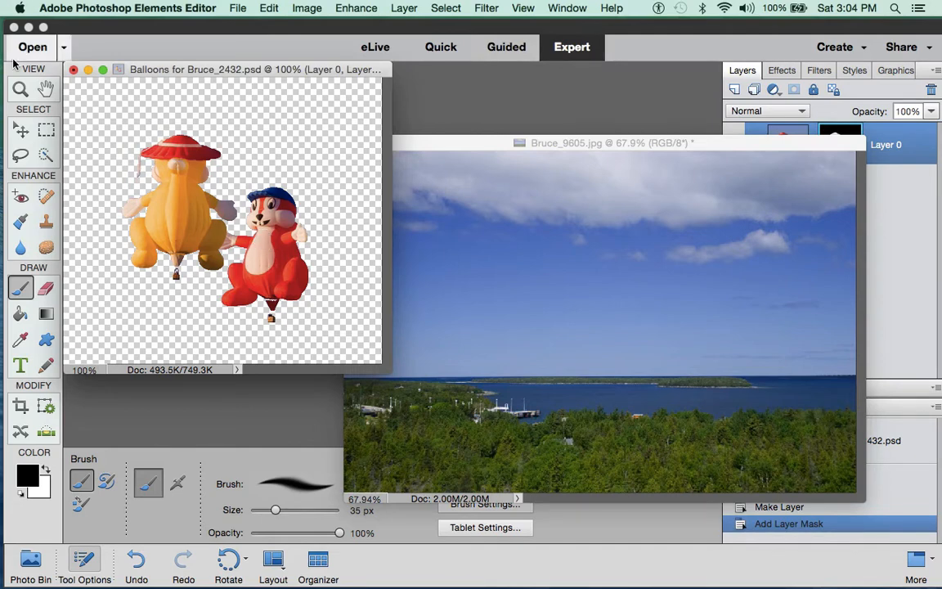
pyautogui.click(22, 130)
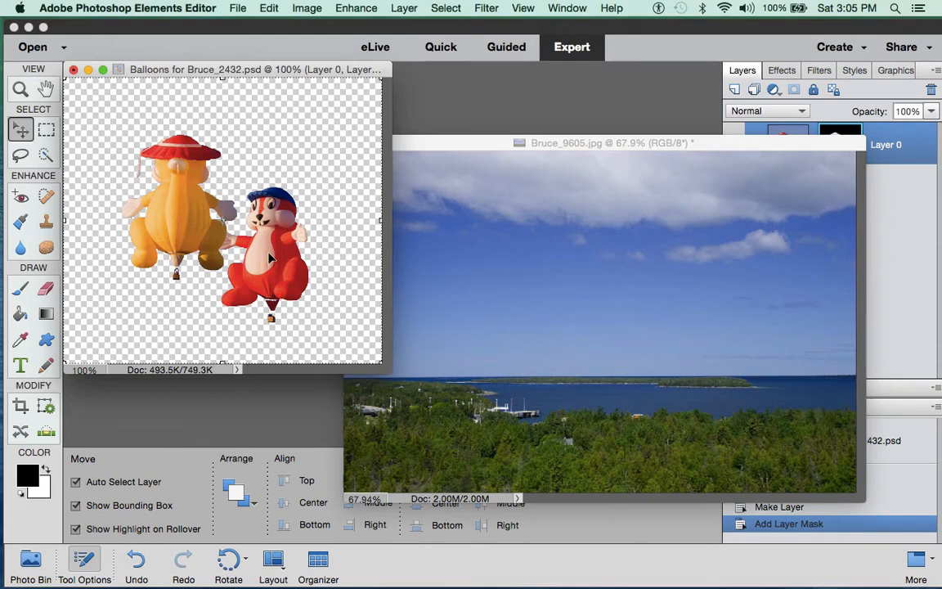
pyautogui.moveTo(270, 259); pyautogui.dragTo(573, 295)
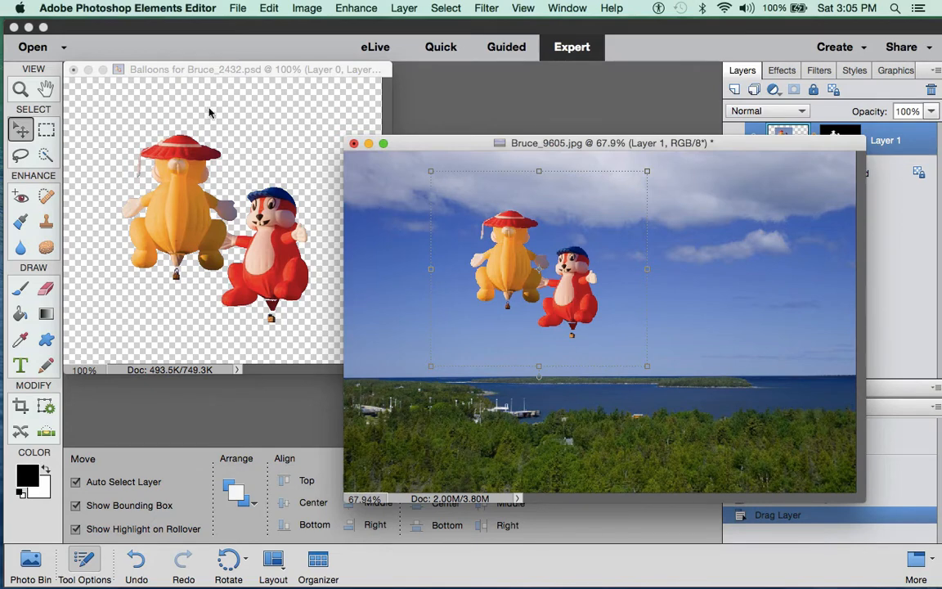
# Close Balloons for Bruce_2432.psd and reposition the Bruce_9605.jpg window clear of the Layers panel.
pyautogui.moveTo(153, 69); pyautogui.dragTo(151, 65)
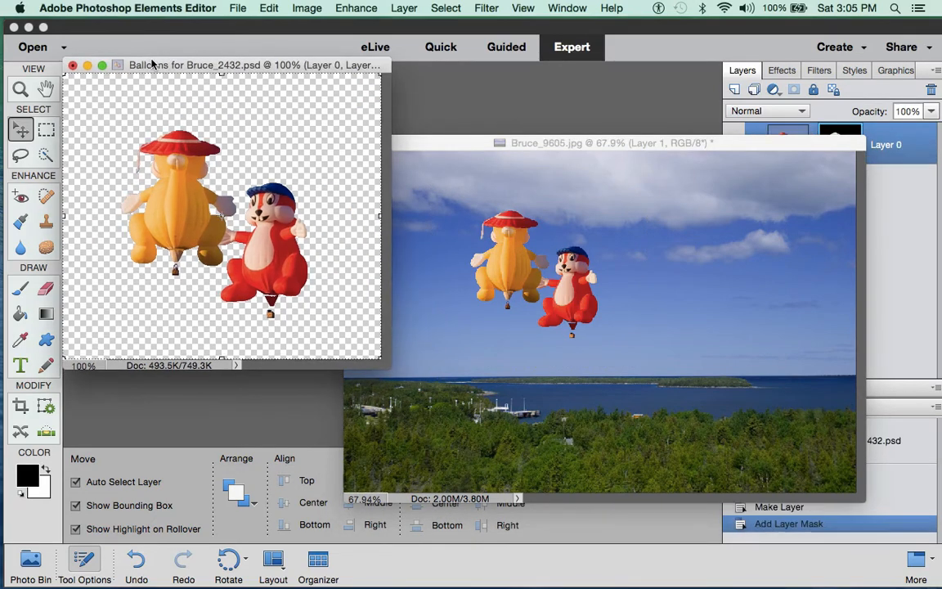
pyautogui.click(73, 65)
pyautogui.click(405, 229)
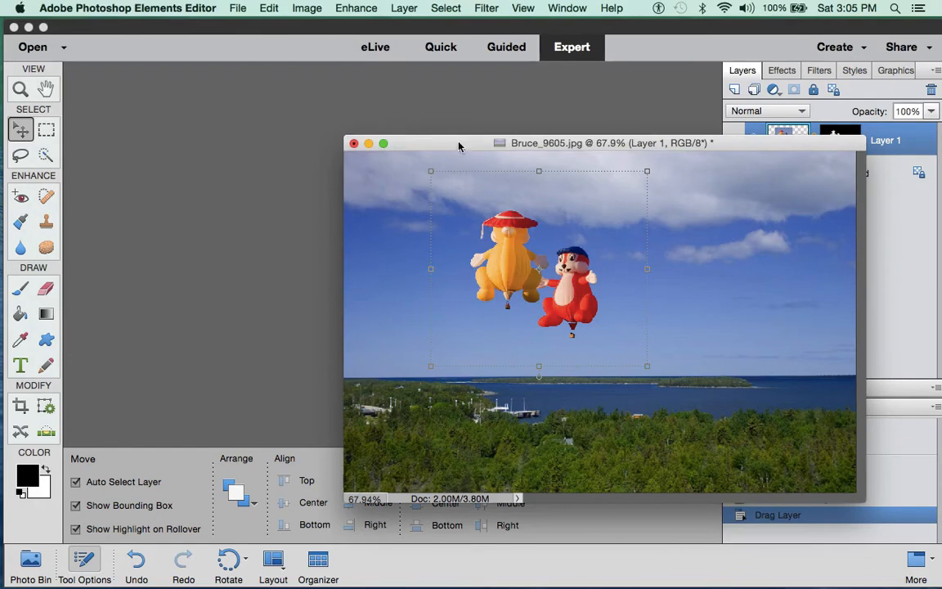
pyautogui.moveTo(461, 145); pyautogui.dragTo(216, 81)
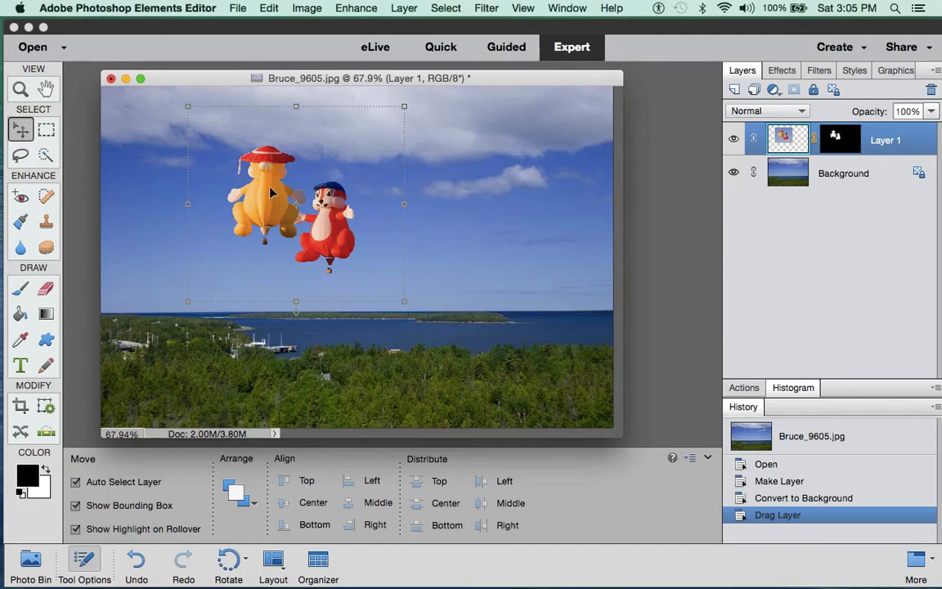
# Scale the balloons layer proportionally to 119.33% and place it near the image centre, with the red balloon's basket overlapping the trees.
pyautogui.moveTo(299, 191); pyautogui.dragTo(236, 211)
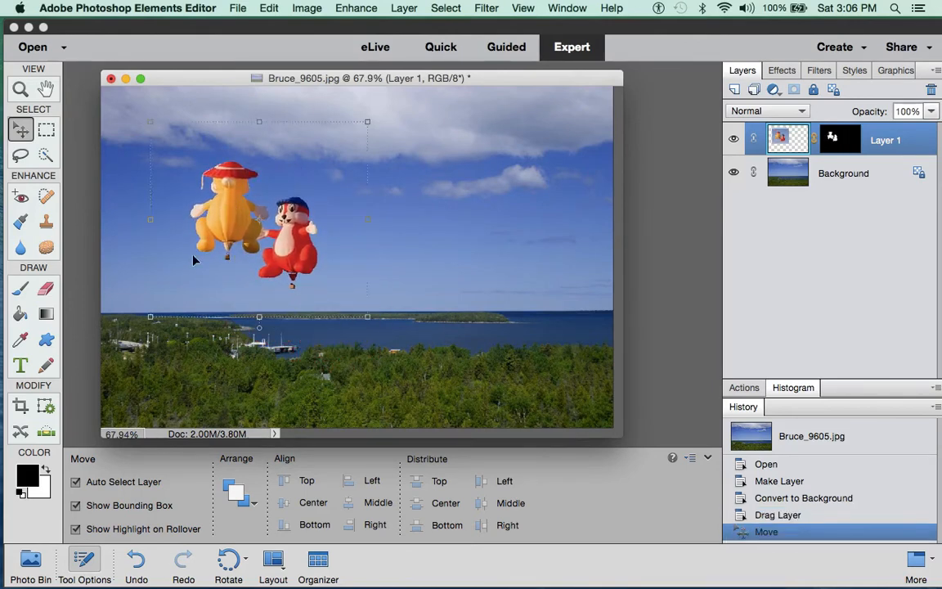
pyautogui.click(367, 123)
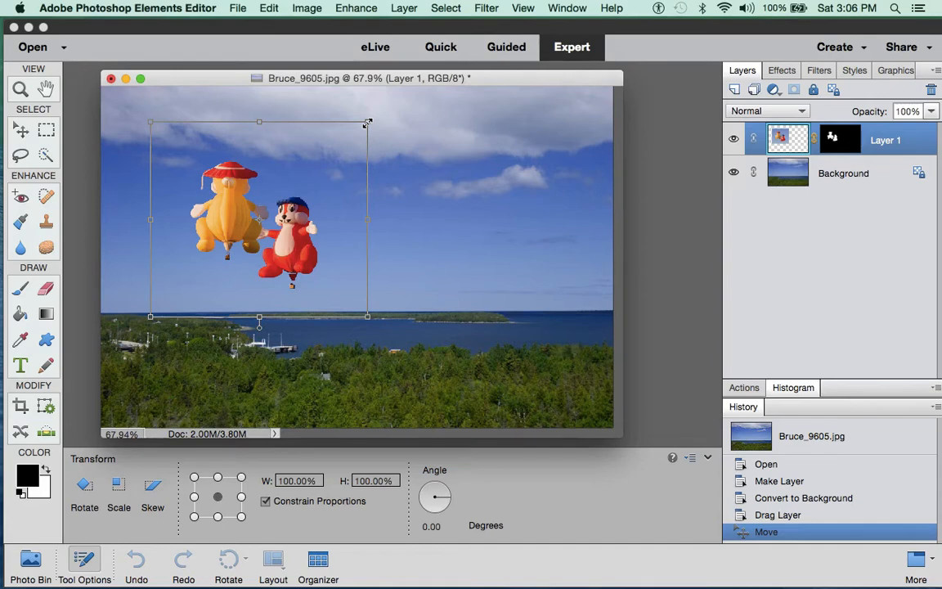
pyautogui.moveTo(367, 123); pyautogui.dragTo(411, 91)
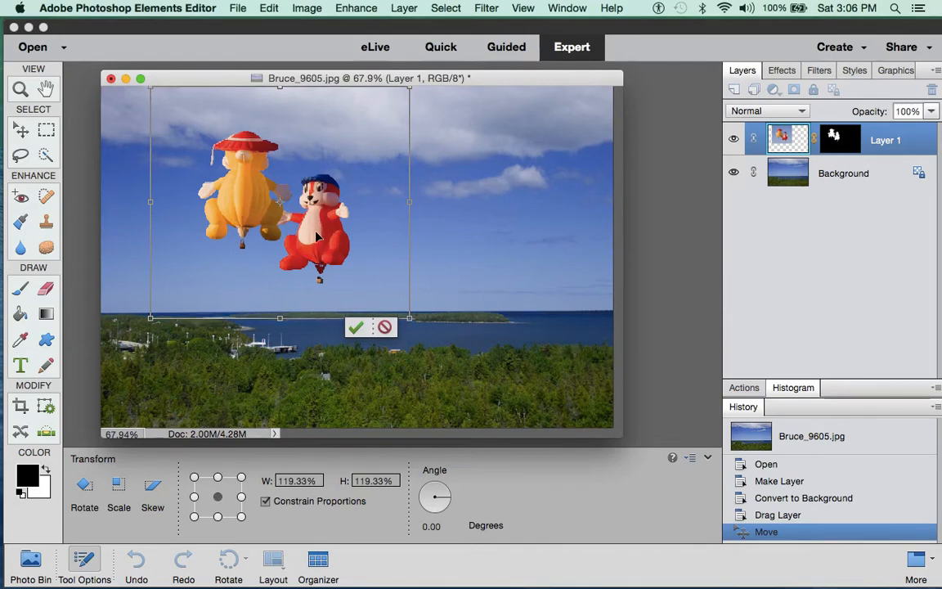
pyautogui.moveTo(316, 230); pyautogui.dragTo(448, 303)
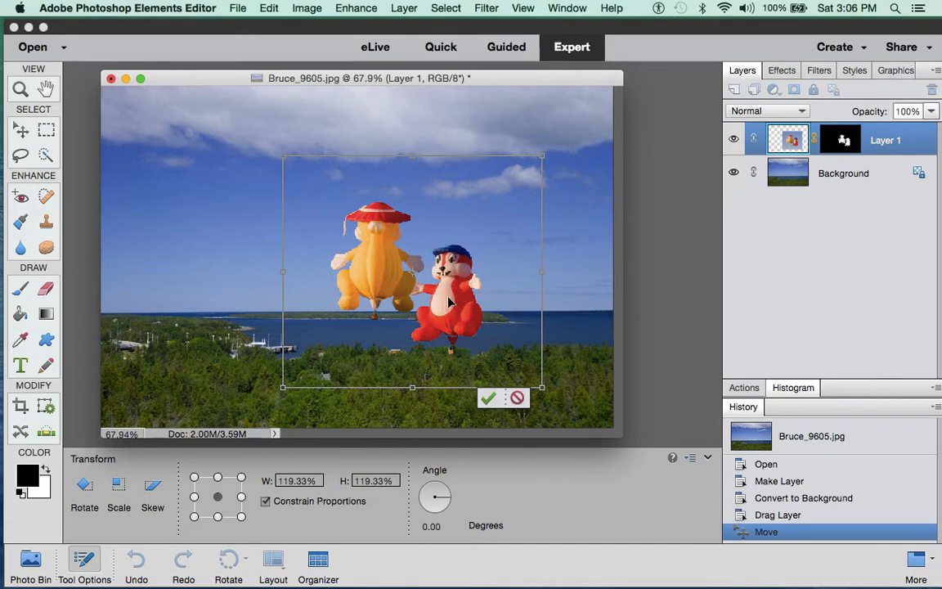
pyautogui.click(488, 399)
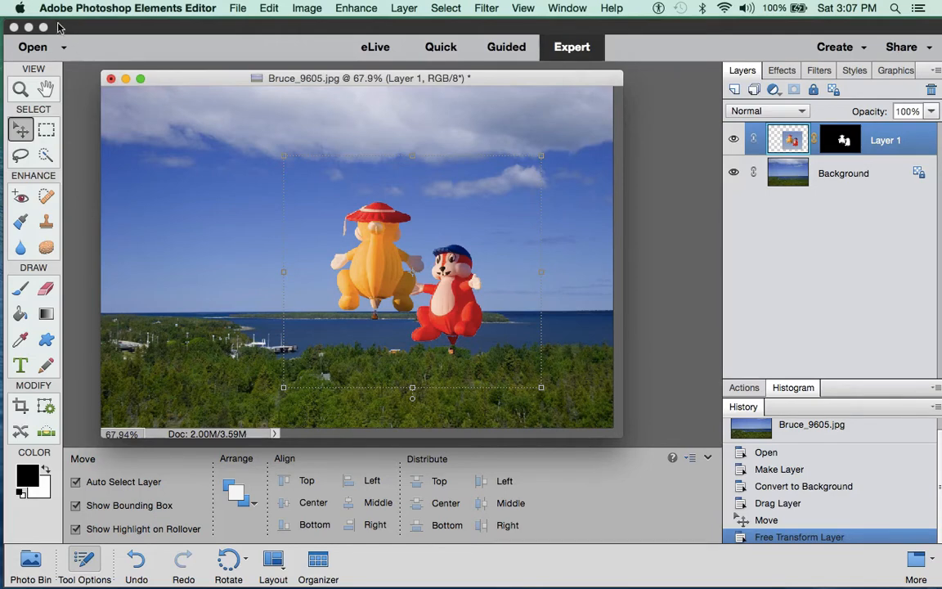
# Shift the balloons layer slightly to the right over the water, checking it at 200% and returning to 100% zoom.
pyautogui.click(21, 88)
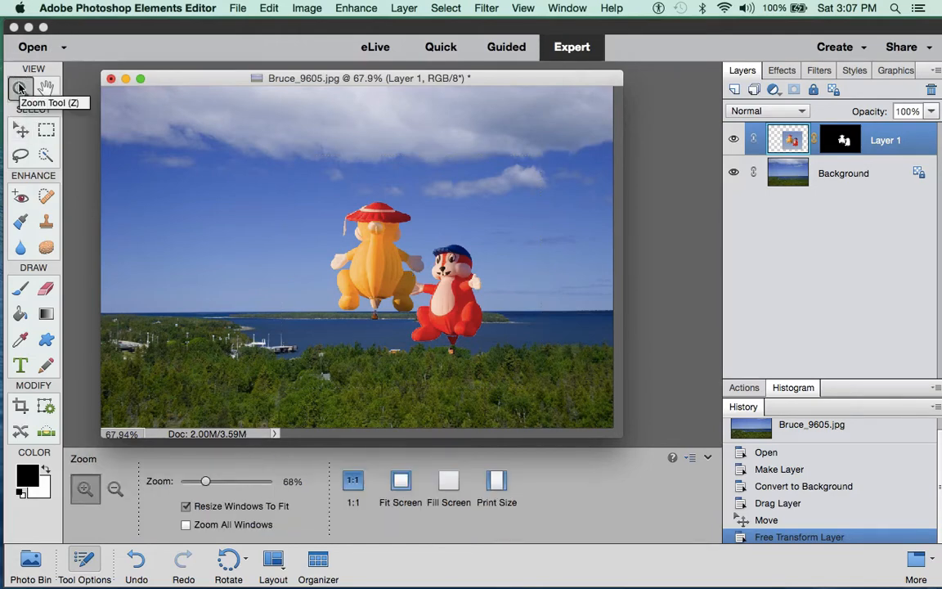
pyautogui.click(445, 292)
pyautogui.click(466, 268)
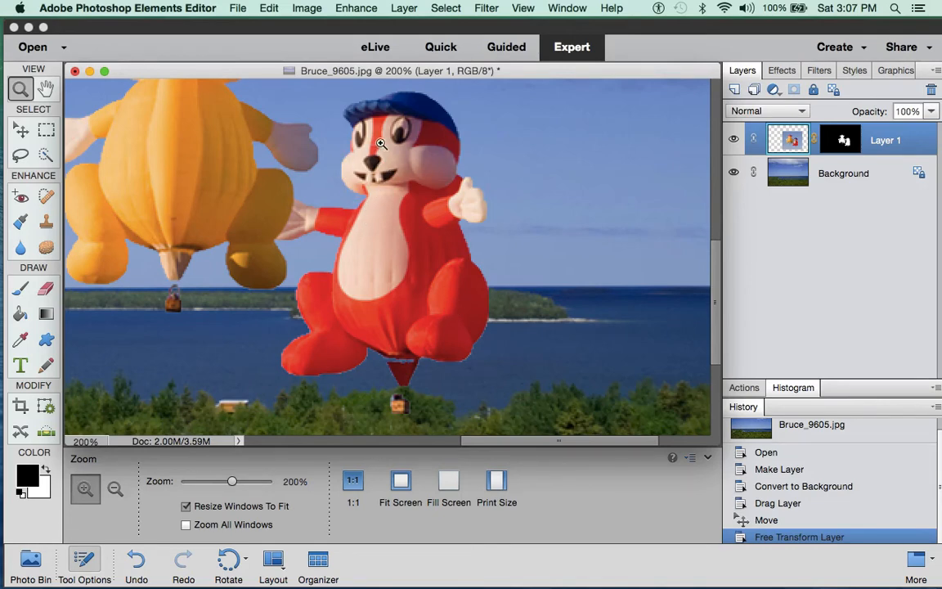
pyautogui.click(21, 130)
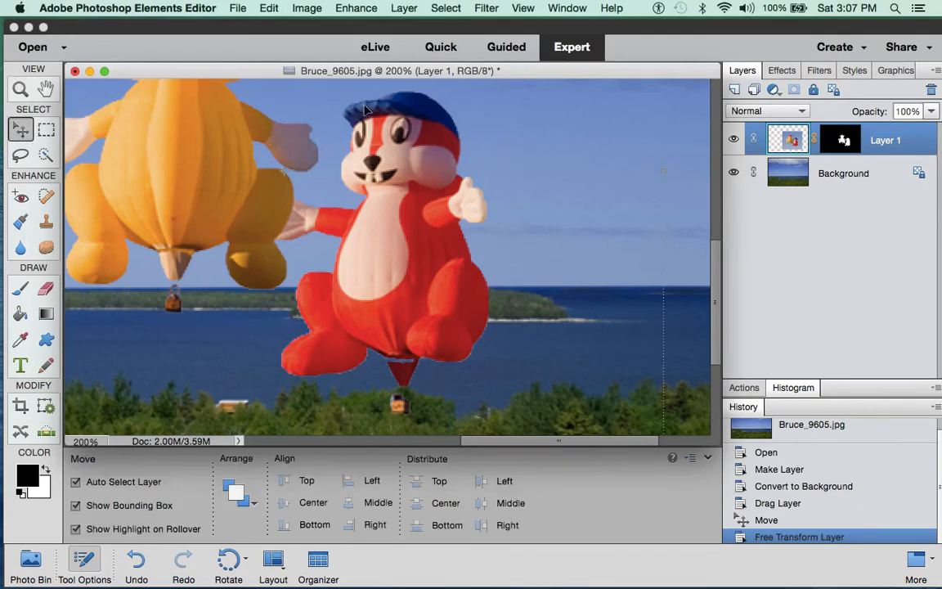
pyautogui.moveTo(412, 131); pyautogui.dragTo(497, 139)
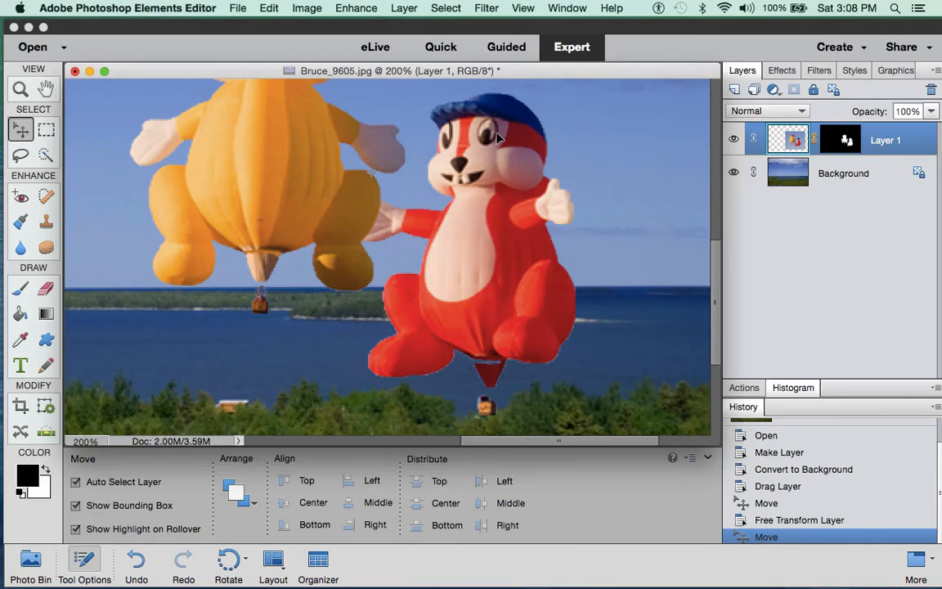
pyautogui.click(21, 87)
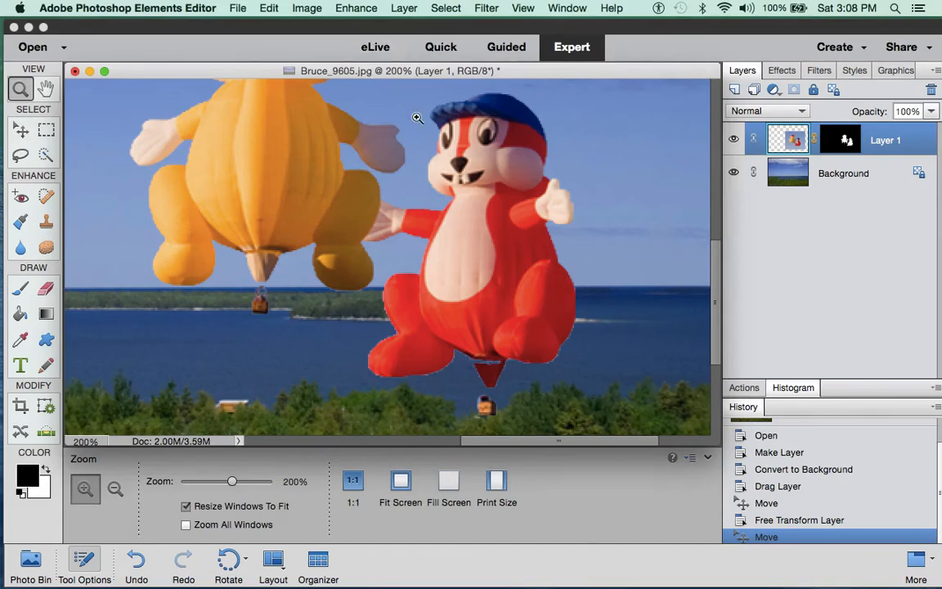
pyautogui.press('alt')
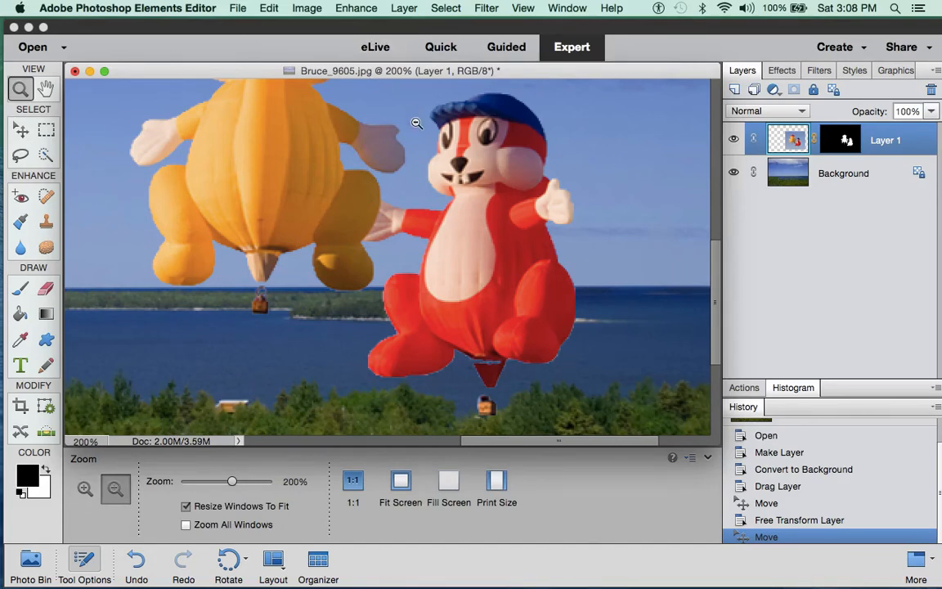
pyautogui.keyDown('alt'); pyautogui.click(466, 222); pyautogui.keyUp('alt')
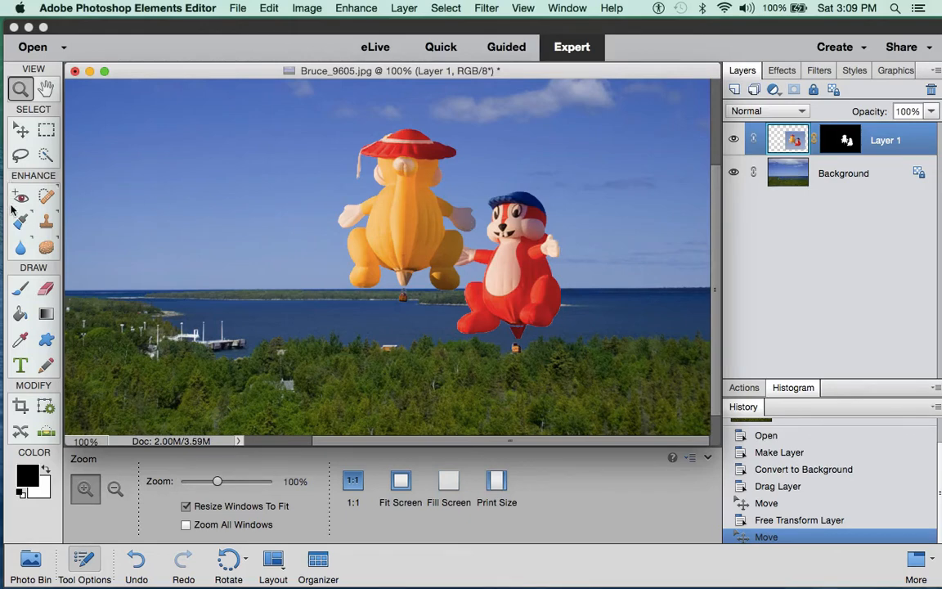
# Target the balloons layer's mask and paint along the red balloon's edge with a 25 px black brush in Overlay mode at 100% opacity.
pyautogui.click(18, 290)
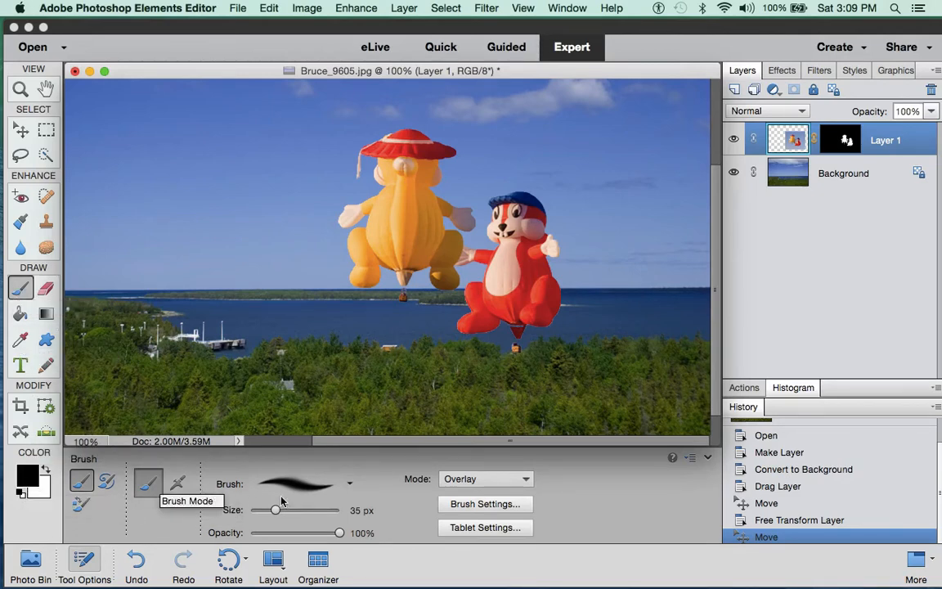
pyautogui.click(339, 534)
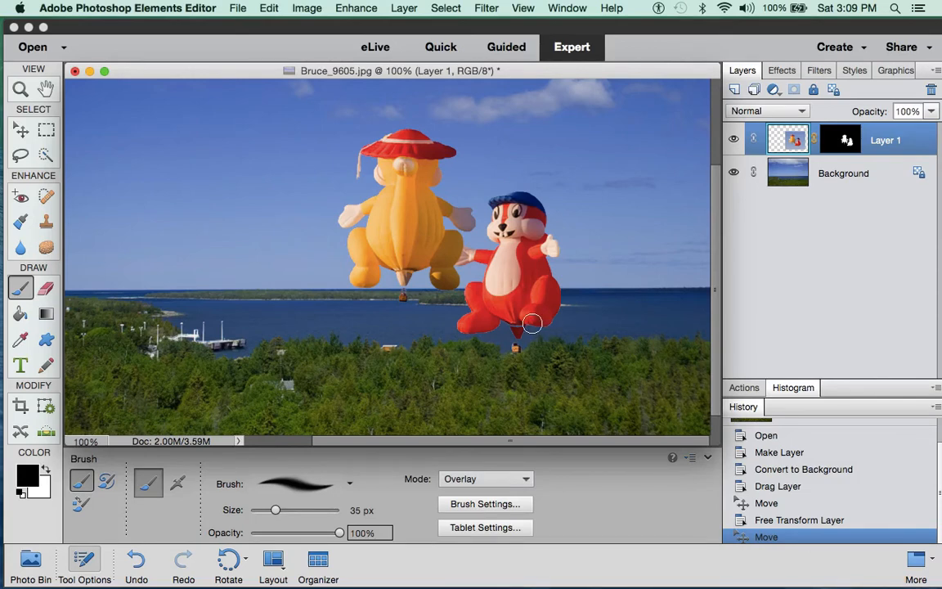
pyautogui.press('[')
pyautogui.press('[')
pyautogui.click(843, 137)
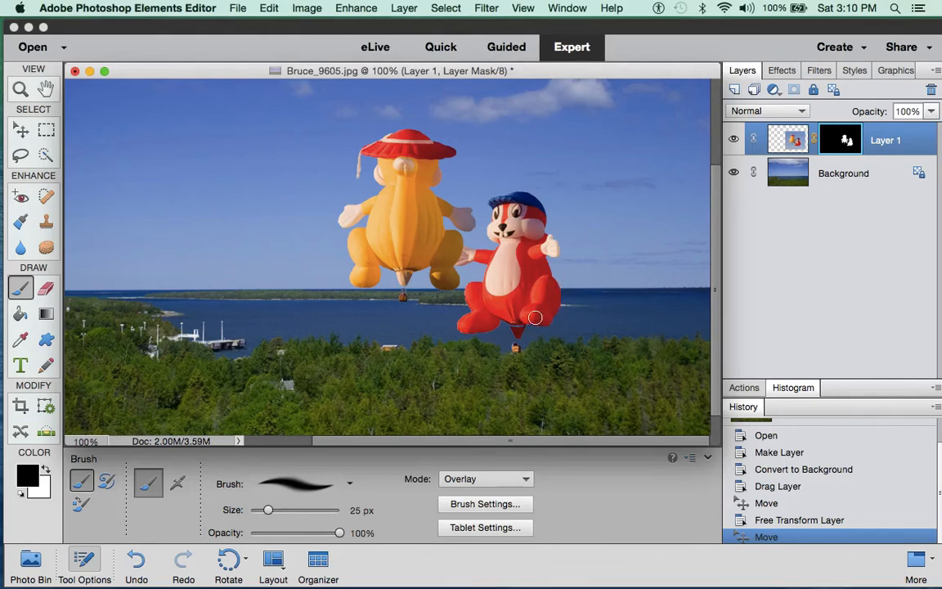
pyautogui.click(479, 287)
# Clean up the mask edge around the red balloon at 200% zoom with the brush reduced to 15 px.
pyautogui.click(20, 89)
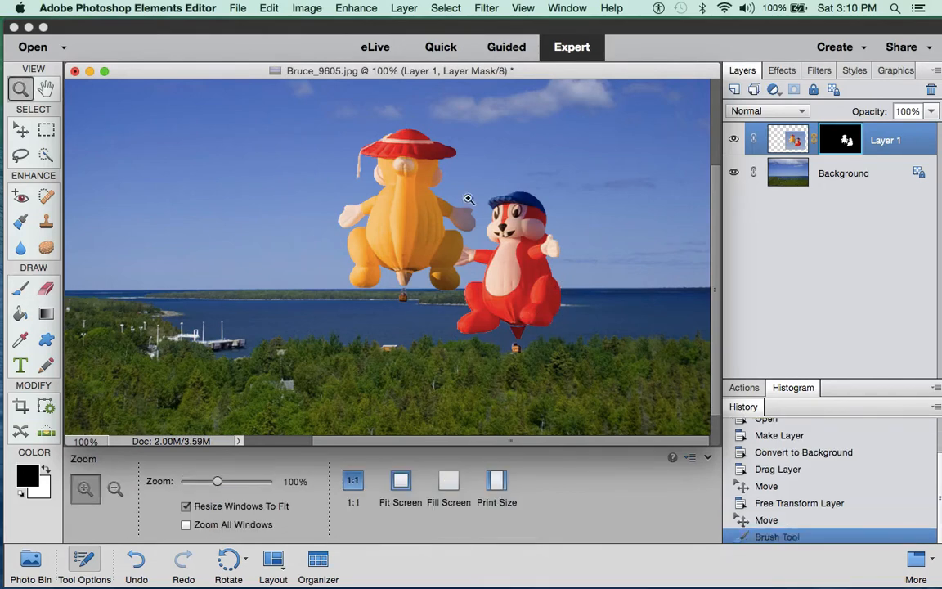
pyautogui.click(523, 265)
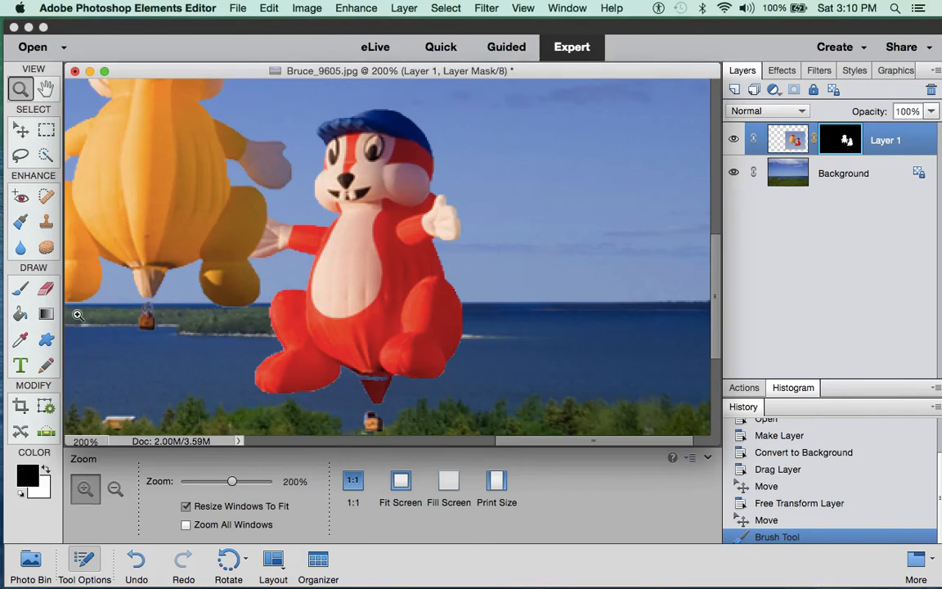
pyautogui.click(24, 287)
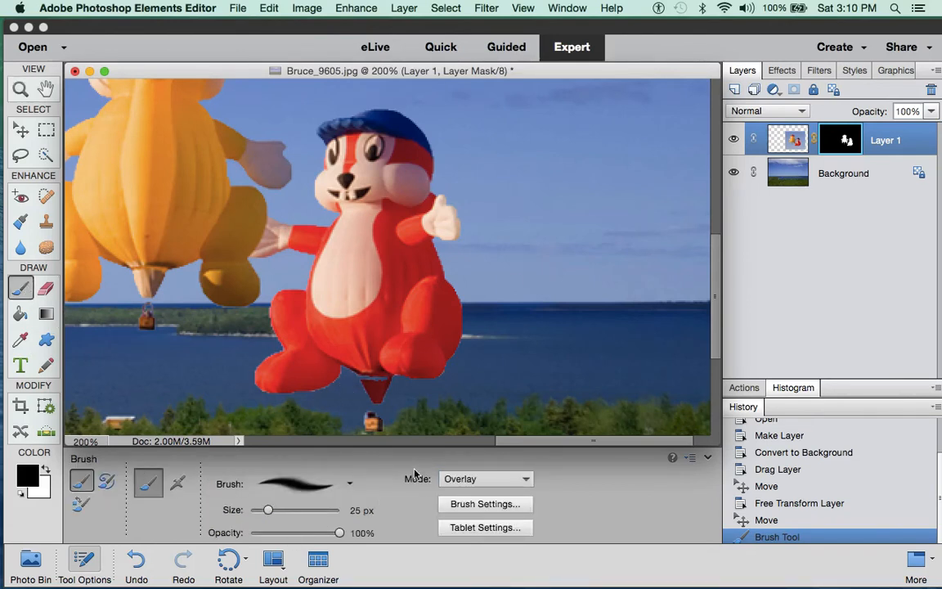
pyautogui.press('[')
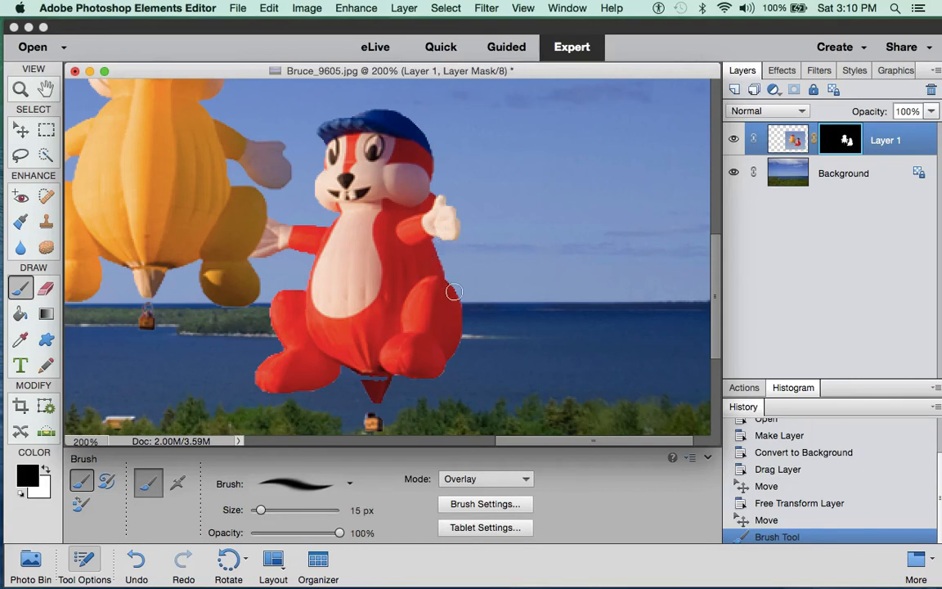
pyautogui.click(405, 370)
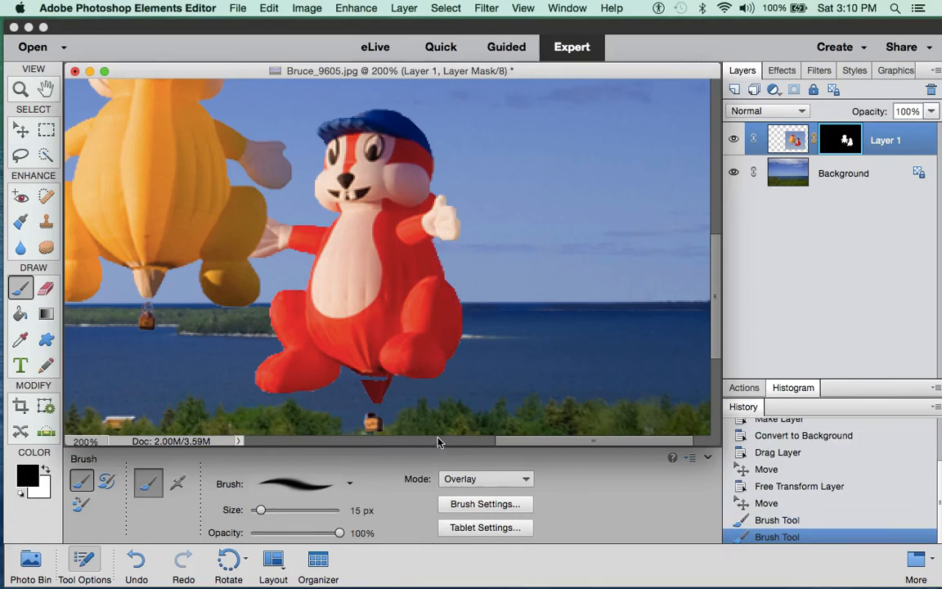
# Paint the mask around the yellow balloon's outline, from its feet up to the head and red hat, with the 15 px brush.
pyautogui.moveTo(517, 443); pyautogui.dragTo(451, 441)
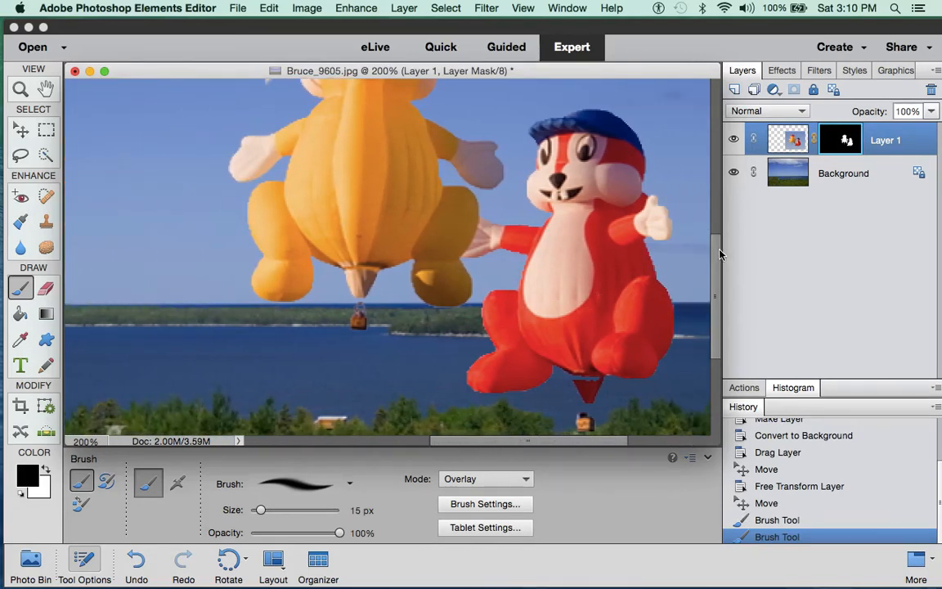
pyautogui.moveTo(717, 252); pyautogui.dragTo(719, 224)
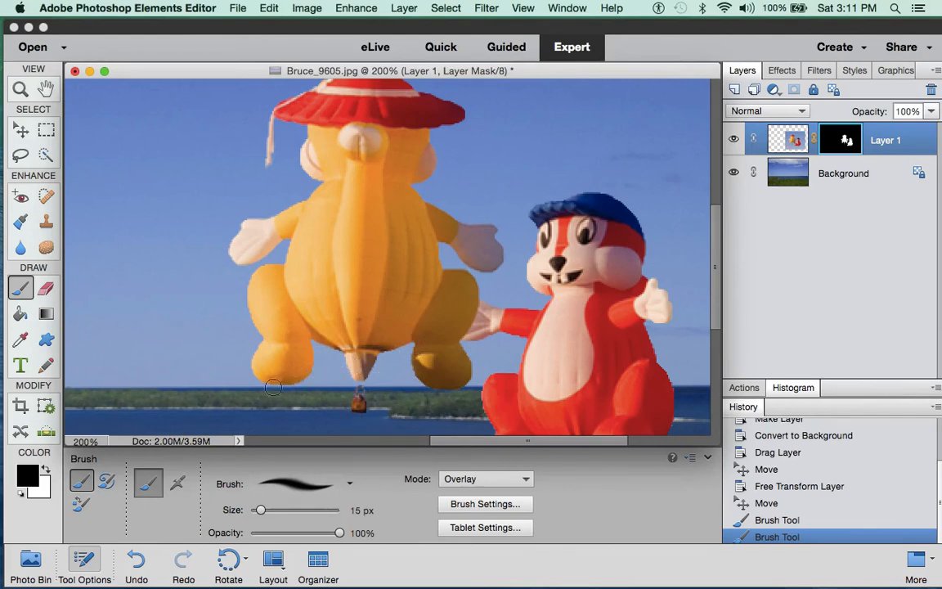
pyautogui.moveTo(251, 360)
pyautogui.mouseDown()
pyautogui.moveTo(234, 307)
pyautogui.moveTo(290, 243)
pyautogui.moveTo(234, 267)
pyautogui.moveTo(238, 228)
pyautogui.moveTo(311, 183)
pyautogui.moveTo(312, 144)
pyautogui.moveTo(274, 115)
pyautogui.moveTo(464, 116)
pyautogui.moveTo(372, 81)
pyautogui.mouseUp()
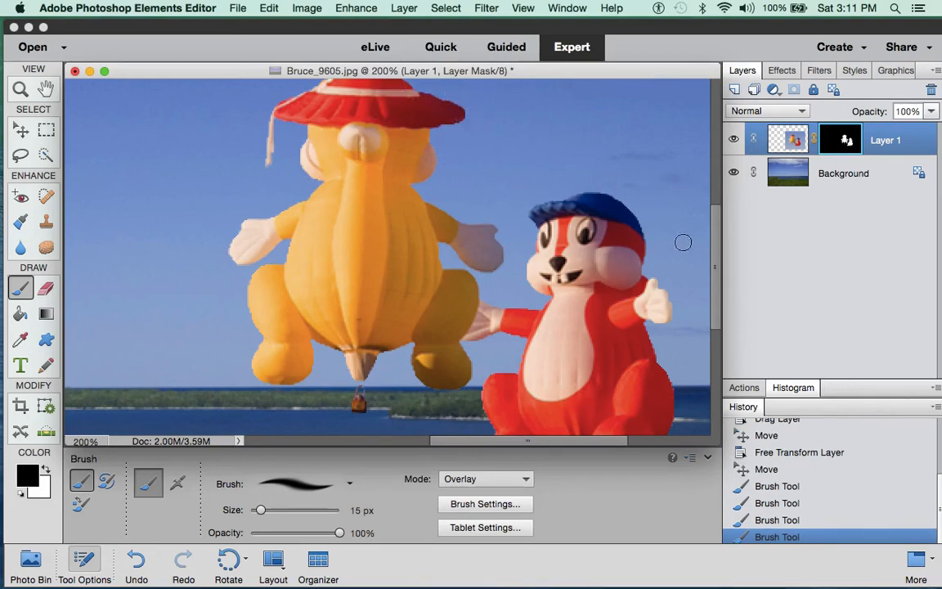
pyautogui.scroll(5, 642, 200)
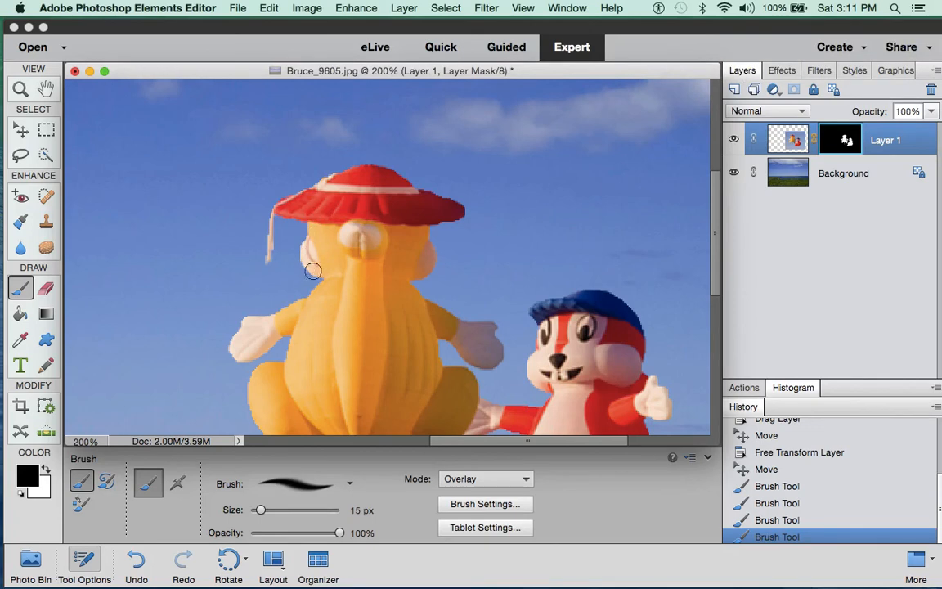
pyautogui.click(349, 271)
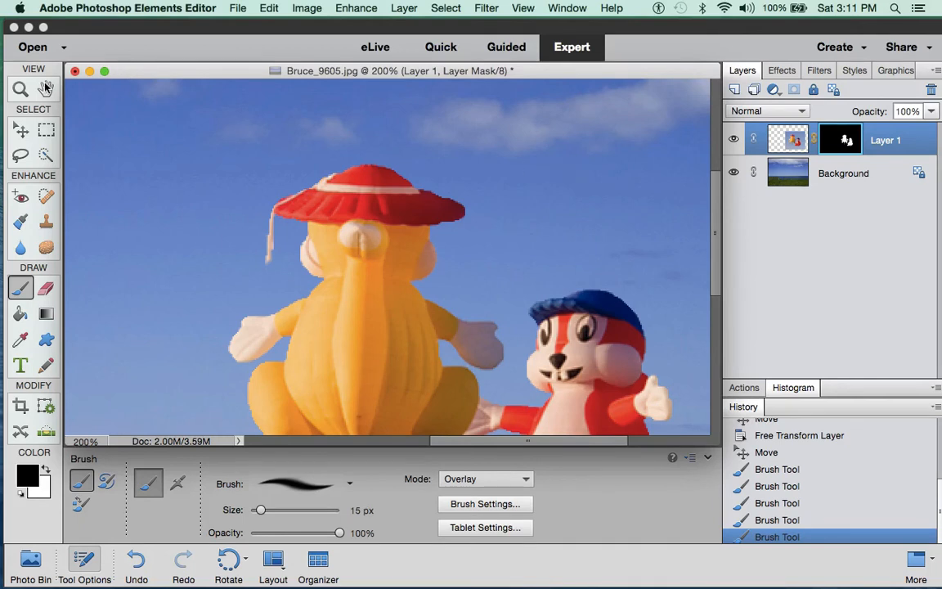
# Fit the whole image on screen and move the balloons layer up and to the left, into the sky above the water.
pyautogui.click(517, 10)
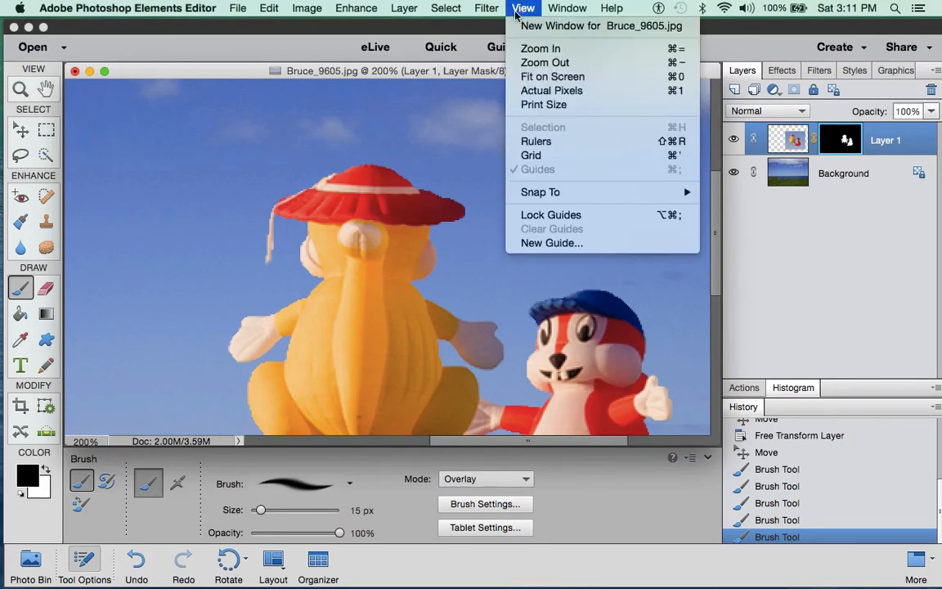
pyautogui.click(559, 77)
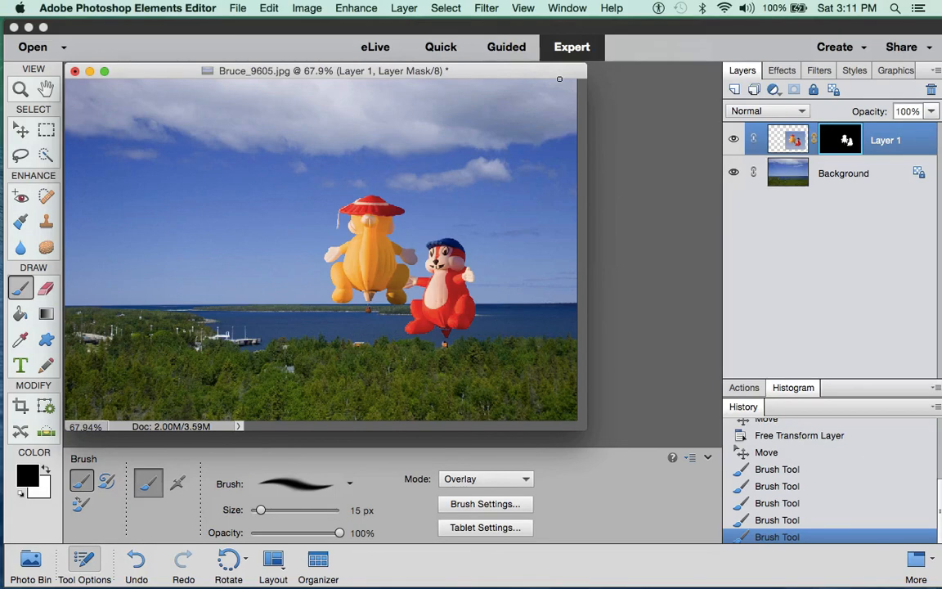
pyautogui.click(20, 131)
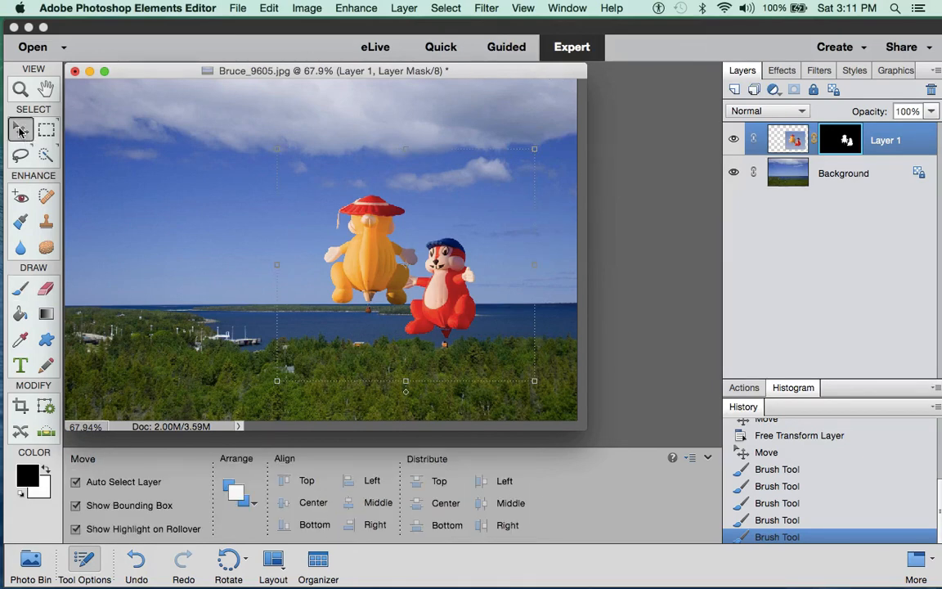
pyautogui.moveTo(353, 253); pyautogui.dragTo(241, 203)
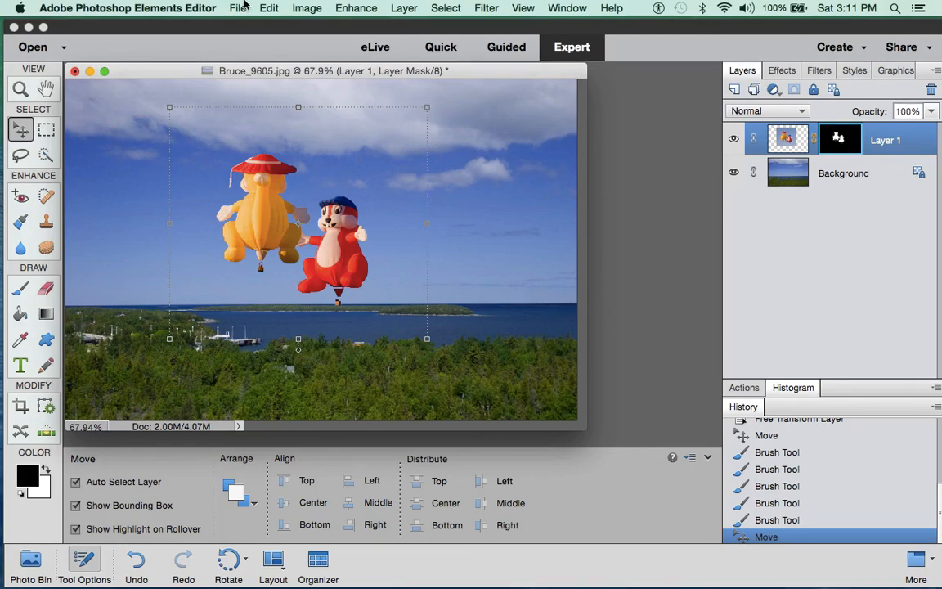
pyautogui.click(305, 8)
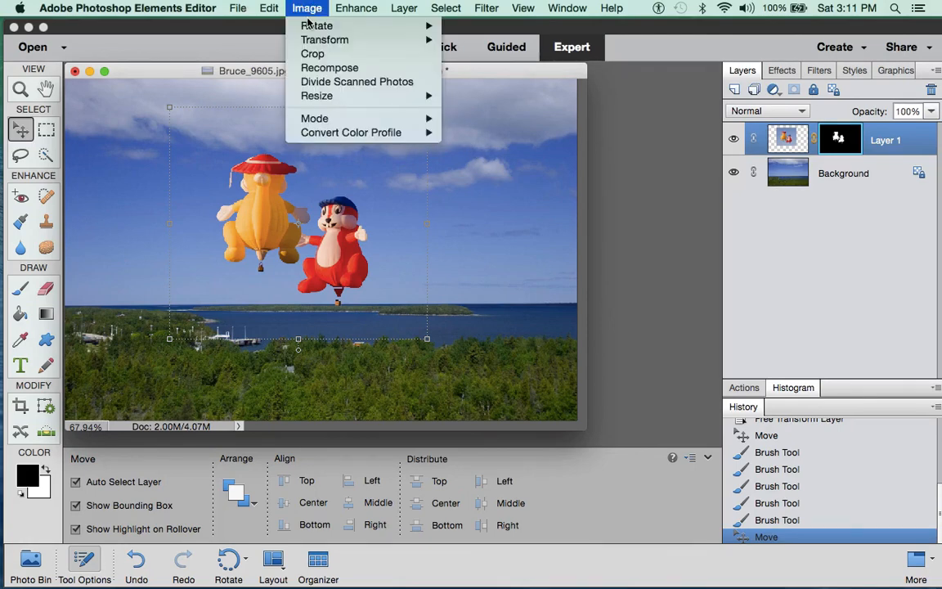
pyautogui.moveTo(319, 40)
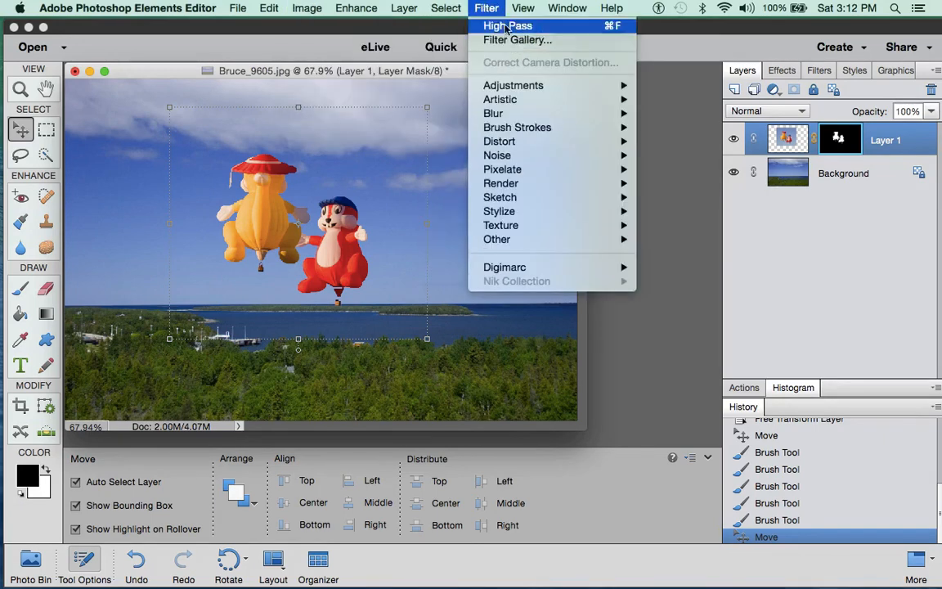
pyautogui.click(656, 48)
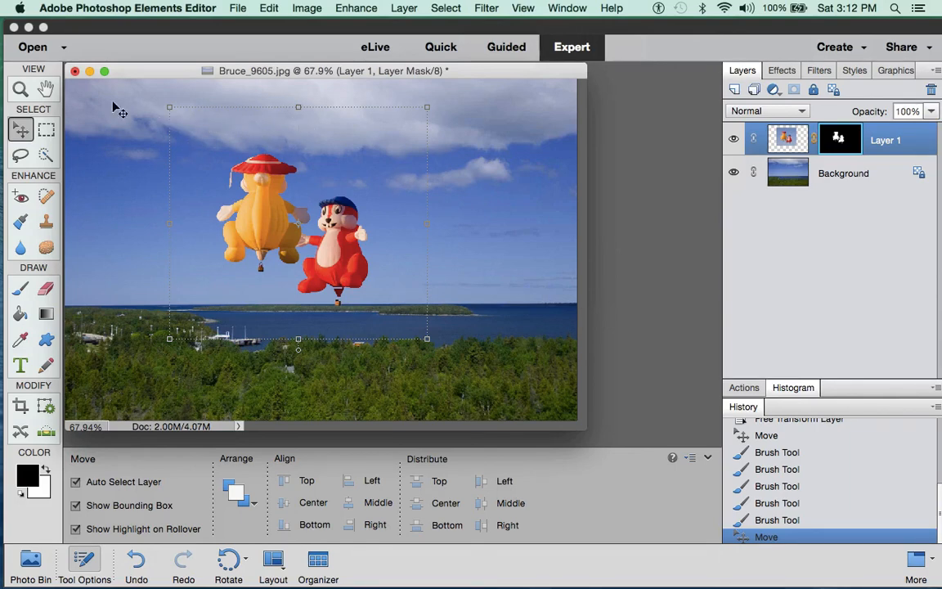
# Close Bruce_9605.jpg without saving the changes.
pyautogui.click(75, 72)
pyautogui.click(422, 229)
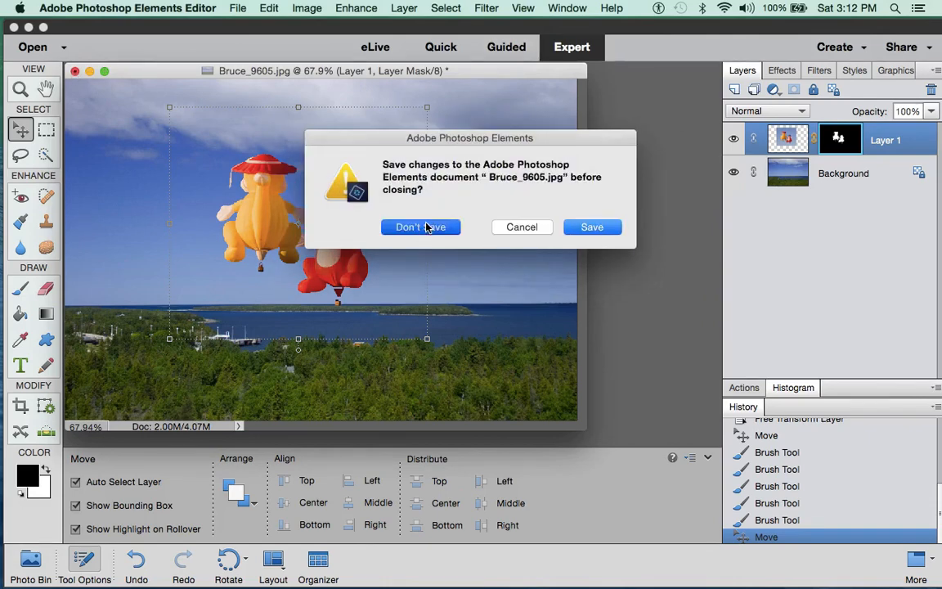